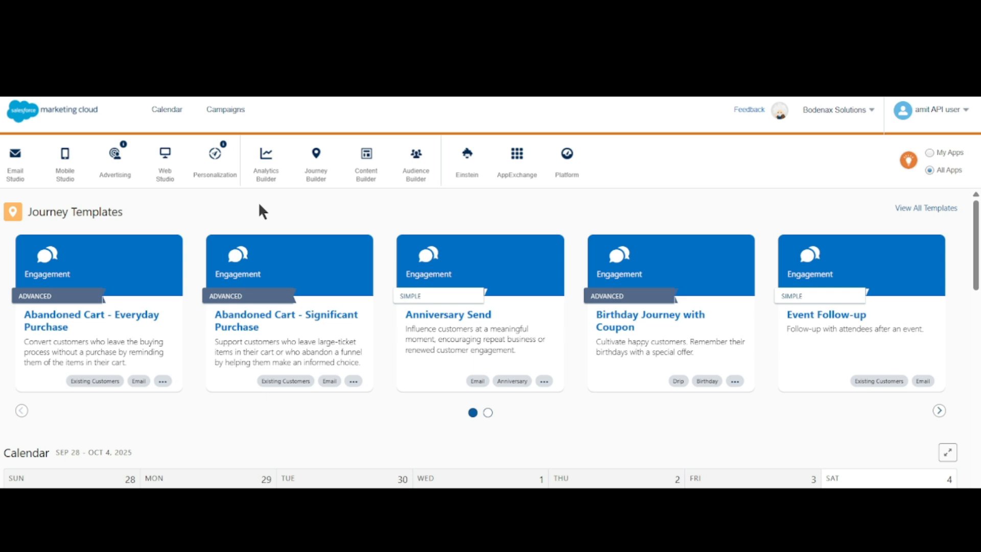
- Open the Batch002 subscriber list from My Lists in Email Studio
{"action": "mouse_move", "coordinate": [11, 180]}
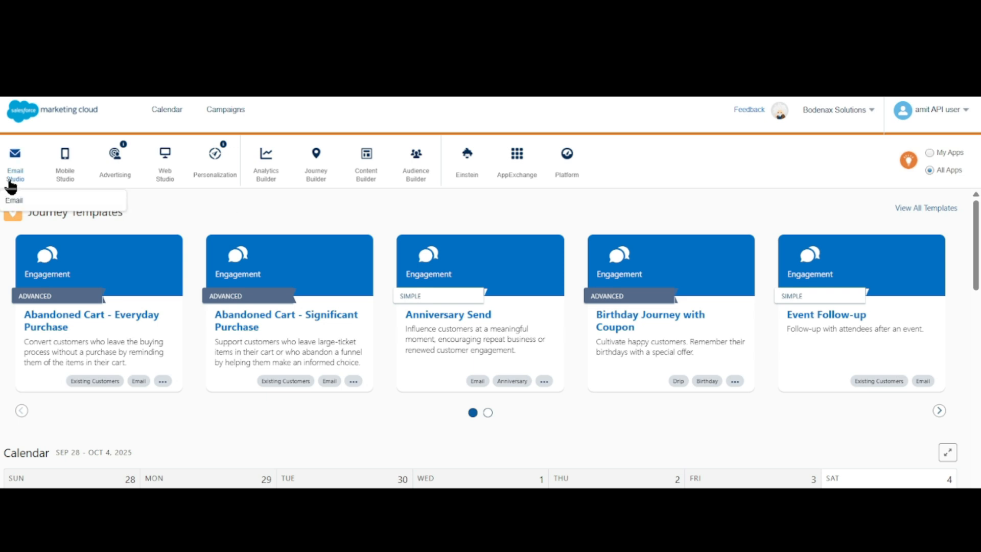
{"action": "left_click", "coordinate": [41, 204]}
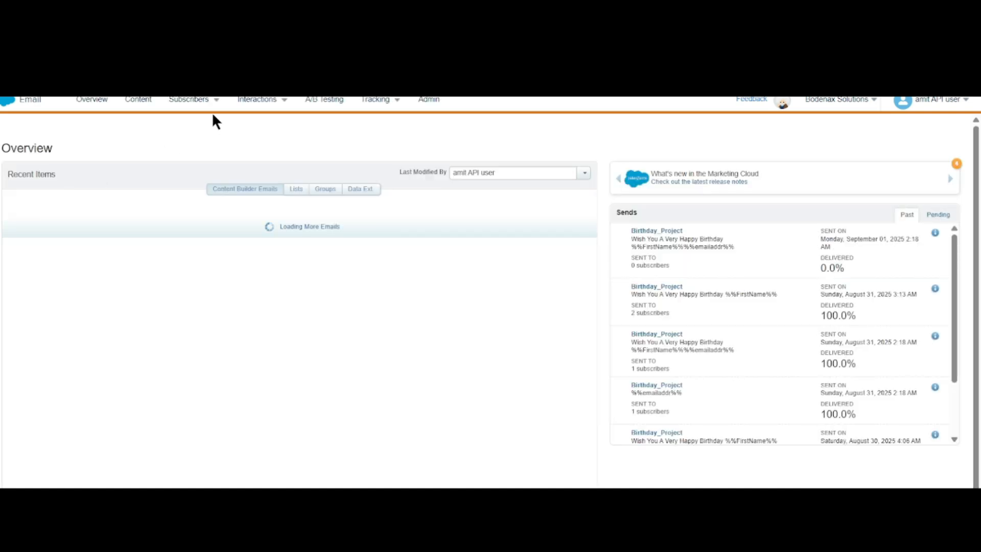
{"action": "mouse_move", "coordinate": [212, 101]}
{"action": "left_click", "coordinate": [177, 138]}
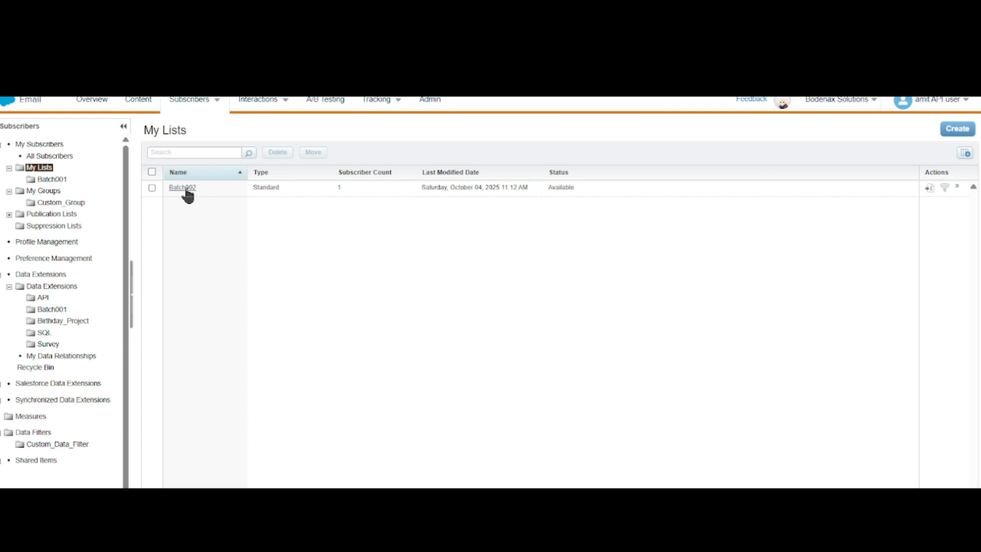
{"action": "left_click", "coordinate": [185, 187]}
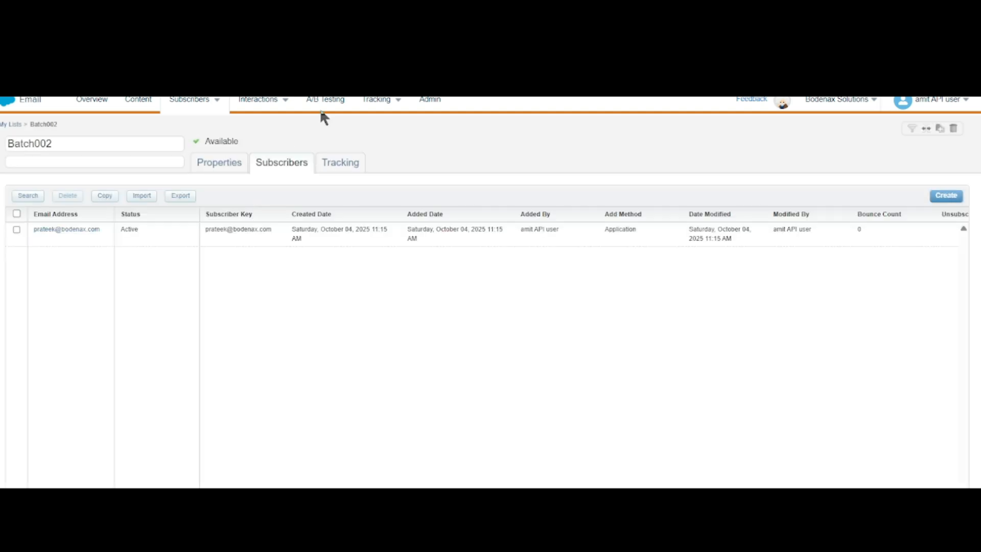
- Switch to the Batch002List spreadsheet and examine its column headers and the subscriber values beneath them
{"action": "key", "text": "ctrl+Tab"}
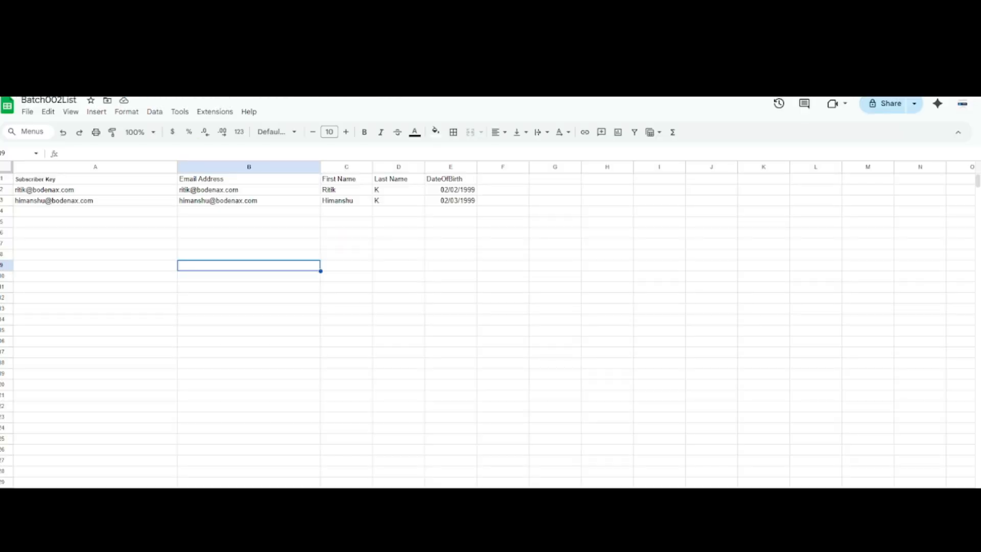
{"action": "left_click", "coordinate": [135, 220]}
{"action": "left_click", "coordinate": [95, 178]}
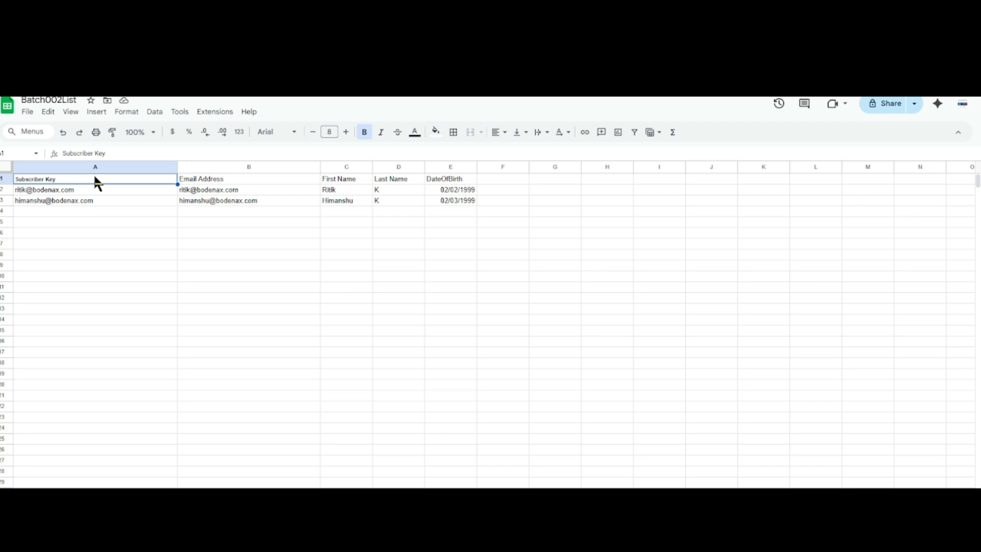
{"action": "key", "text": "Right"}
{"action": "key", "text": "Left"}
{"action": "key", "text": "Down"}
{"action": "key", "text": "Up"}
{"action": "key", "text": "Right"}
{"action": "key", "text": "Right"}
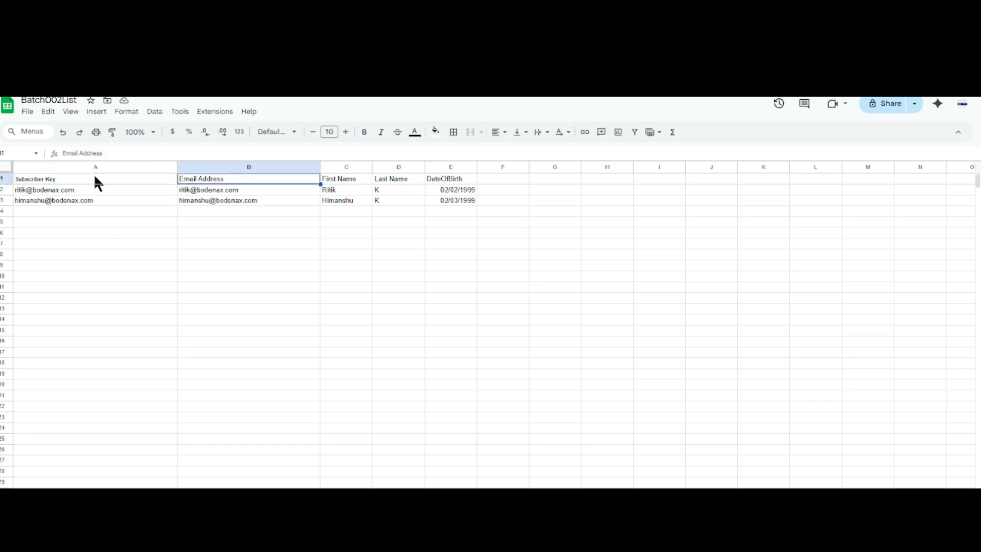
{"action": "key", "text": "Right"}
{"action": "key", "text": "Right"}
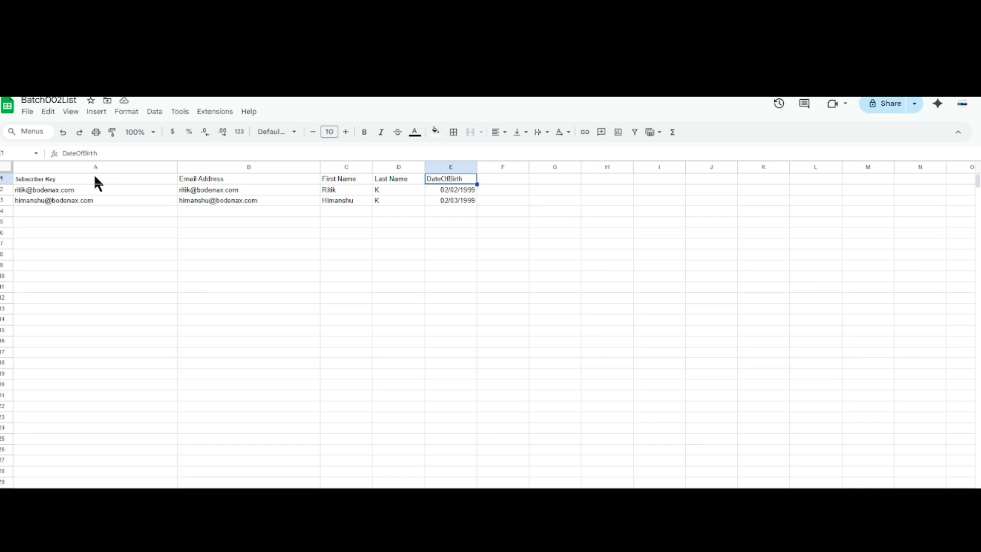
{"action": "key", "text": "Left"}
{"action": "key", "text": "Left"}
{"action": "key", "text": "Left"}
{"action": "key", "text": "Left"}
{"action": "key", "text": "Down"}
{"action": "key", "text": "Right"}
{"action": "key", "text": "Right"}
{"action": "key", "text": "Right"}
{"action": "key", "text": "Right"}
{"action": "key", "text": "Right"}
{"action": "key", "text": "Left"}
{"action": "key", "text": "Left"}
{"action": "key", "text": "Left"}
{"action": "key", "text": "Left"}
{"action": "key", "text": "Left"}
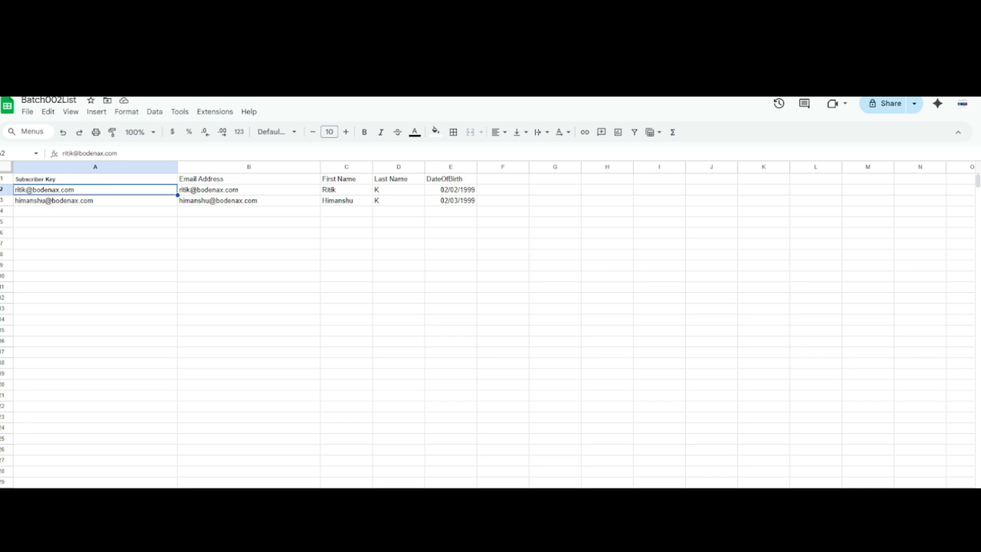
- Return to the Batch002 list in Email Studio, start a subscriber import and agree to the opt-in certification
{"action": "left_click", "coordinate": [250, 57]}
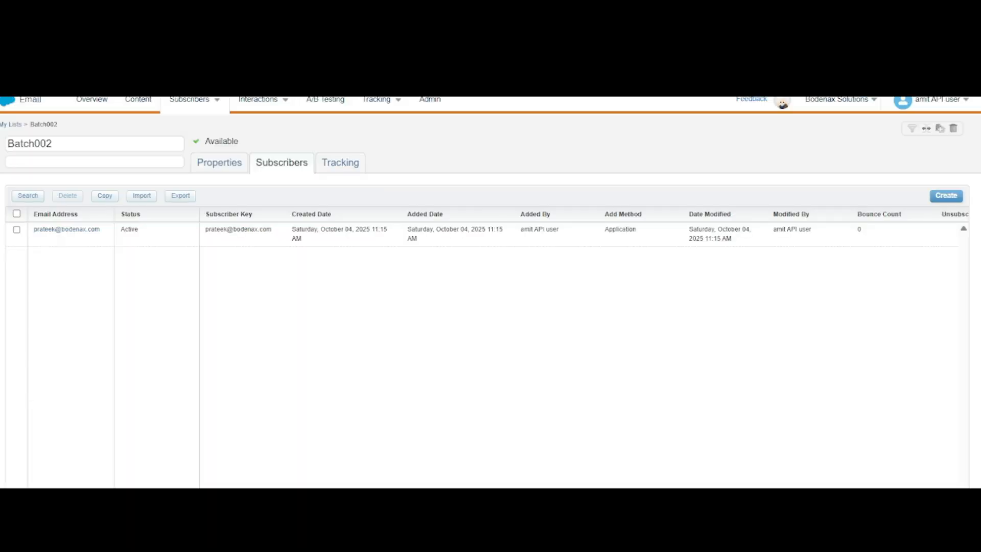
{"action": "left_click", "coordinate": [142, 196]}
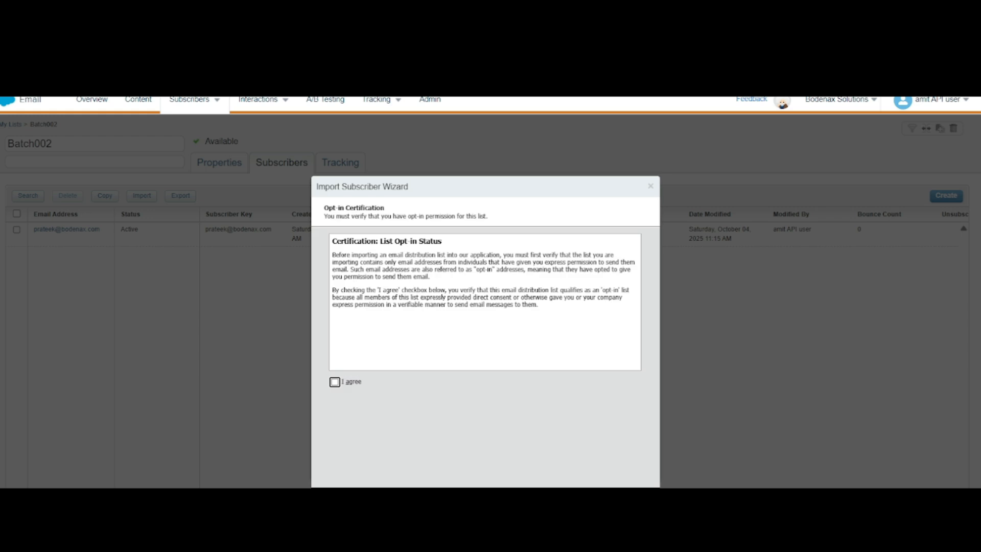
{"action": "left_click", "coordinate": [334, 382]}
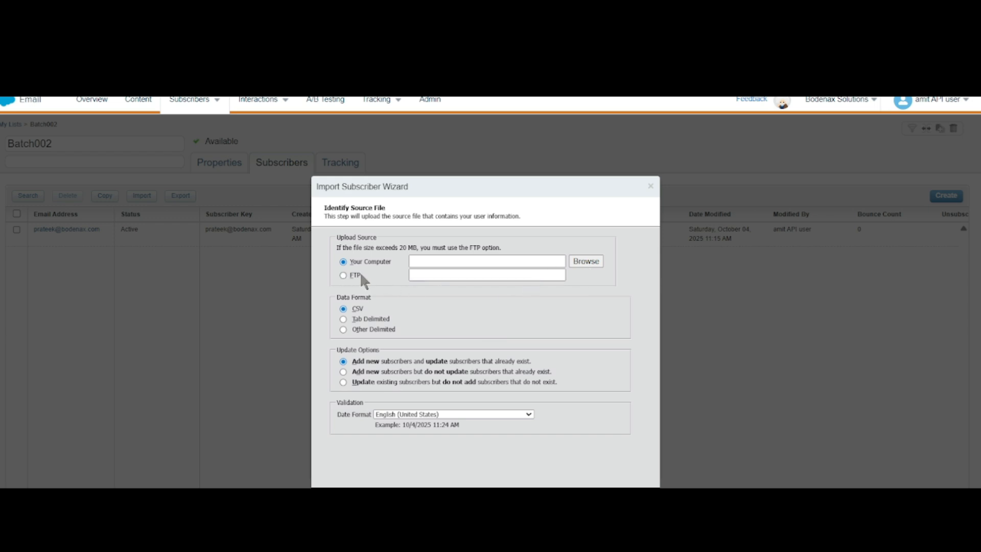
- Choose Batch002List - Sheet1.csv from the Music folder as the import source and complete the import with the default attribute mapping
{"action": "left_click", "coordinate": [586, 261]}
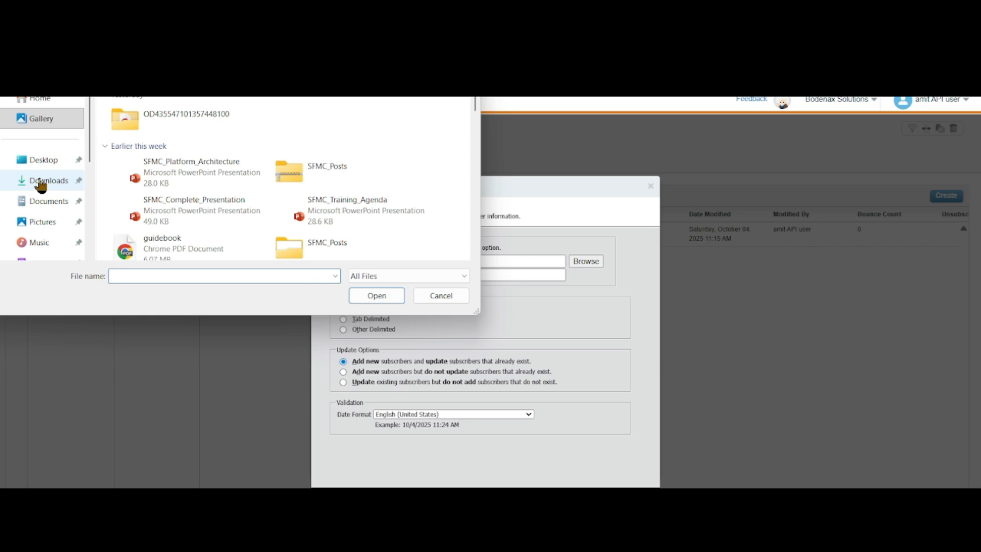
{"action": "left_click", "coordinate": [41, 247]}
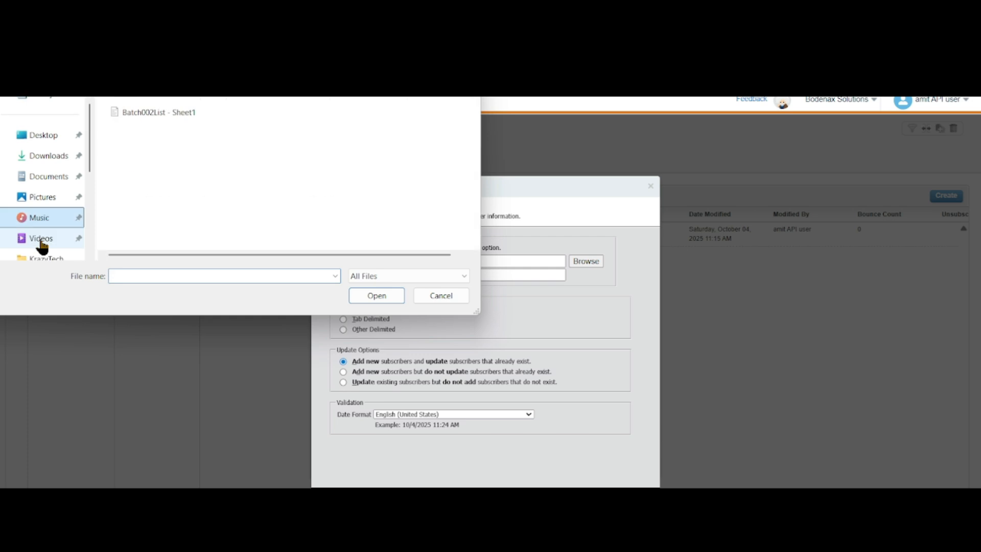
{"action": "left_click", "coordinate": [149, 111]}
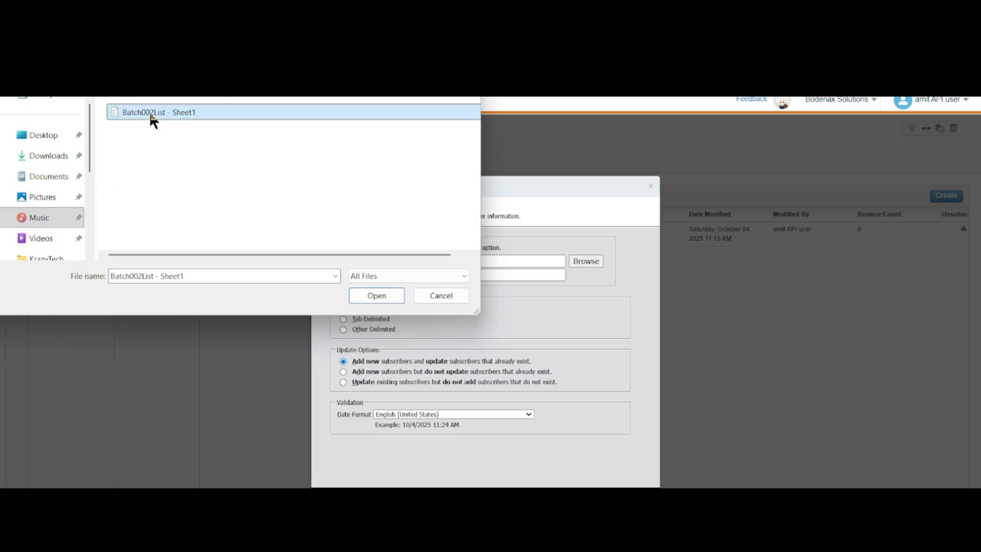
{"action": "left_click", "coordinate": [376, 295]}
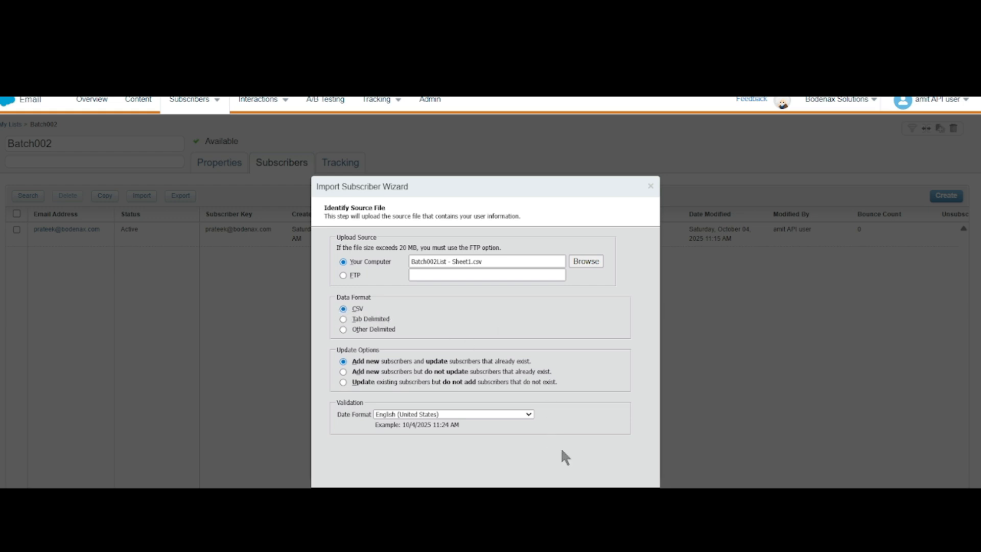
{"action": "left_click", "coordinate": [577, 499]}
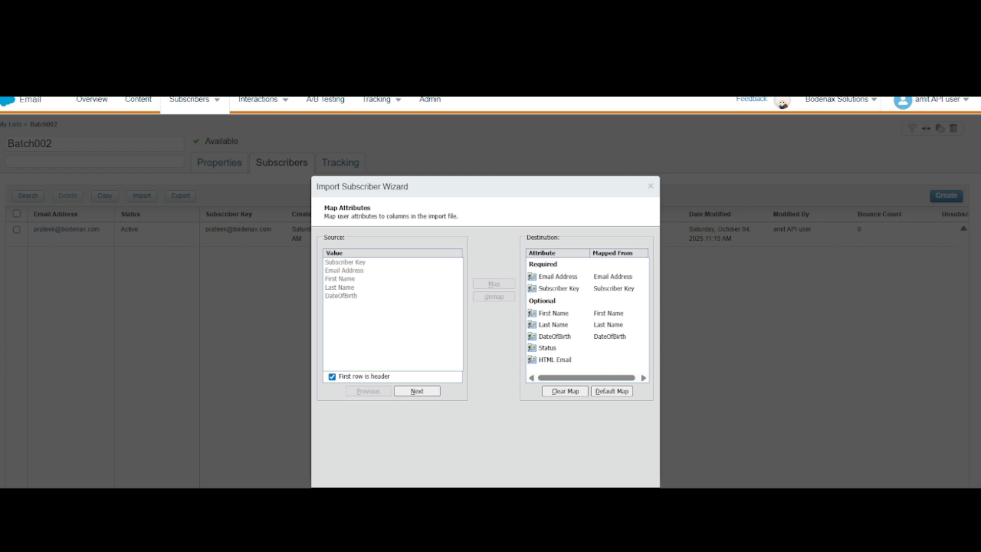
{"action": "left_click", "coordinate": [417, 391]}
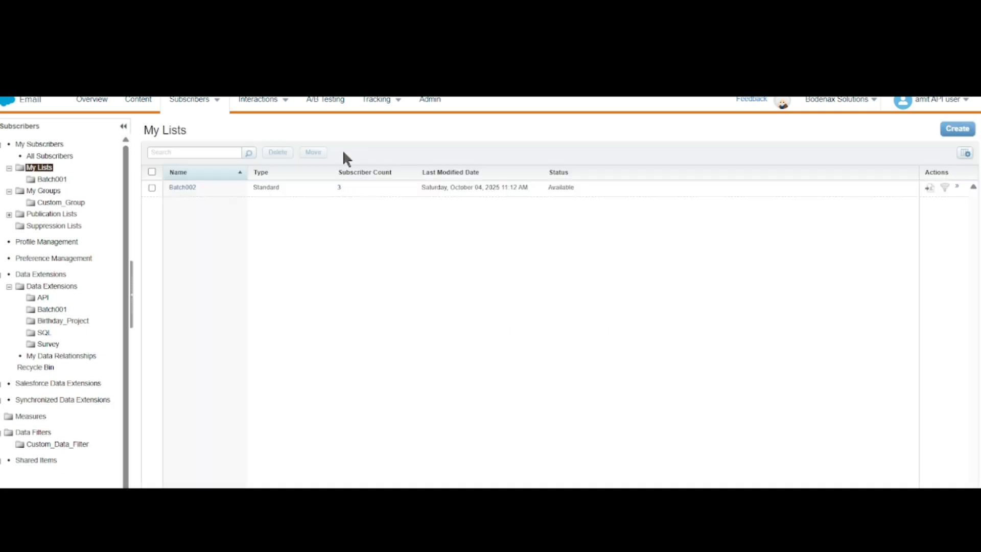
- Open the Batch002 list and check the imported subscribers' details, including the name and DateOfBirth columns
{"action": "left_click", "coordinate": [185, 188]}
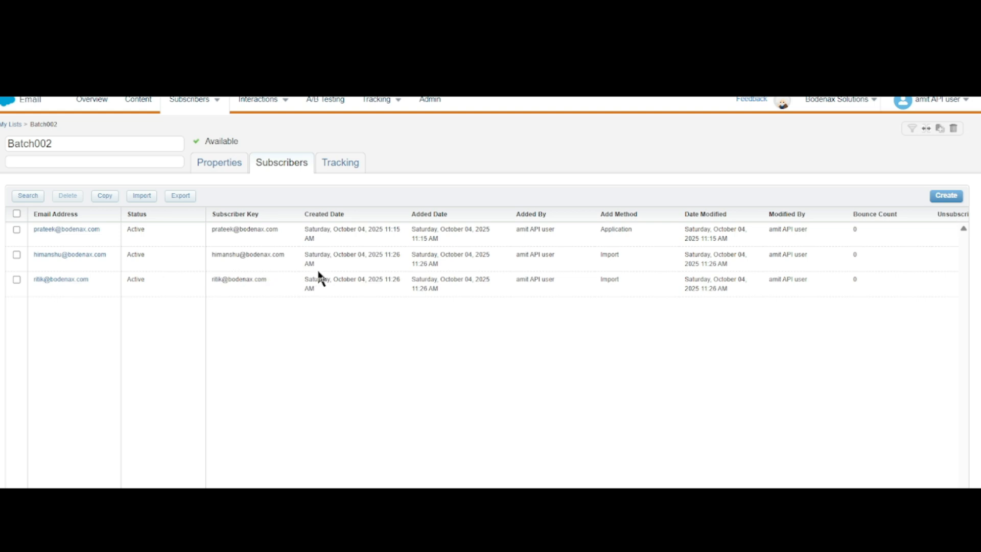
{"action": "scroll", "coordinate": [467, 279], "scroll_direction": "right", "scroll_amount": 5}
{"action": "scroll", "coordinate": [470, 281], "scroll_direction": "right", "scroll_amount": 12}
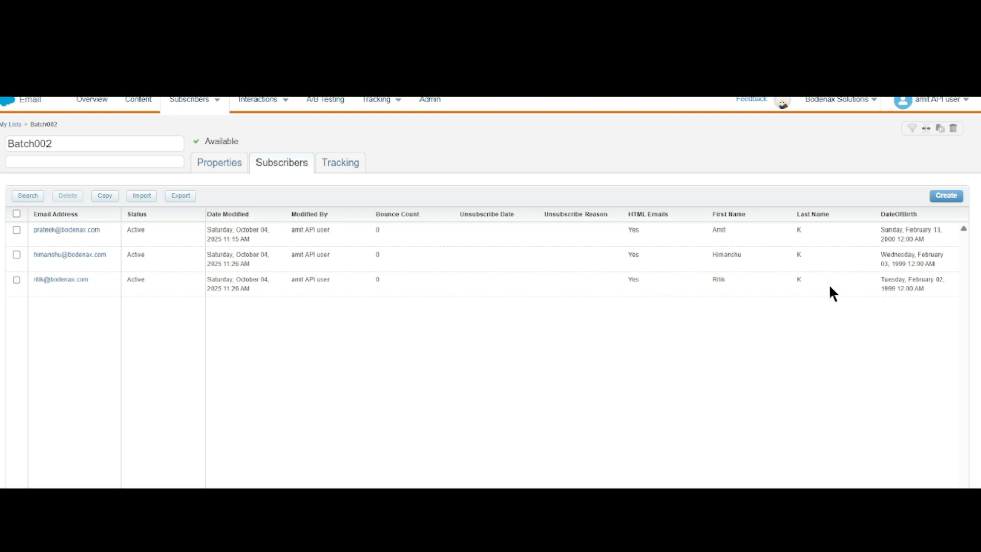
{"action": "scroll", "coordinate": [733, 352], "scroll_direction": "left", "scroll_amount": 12}
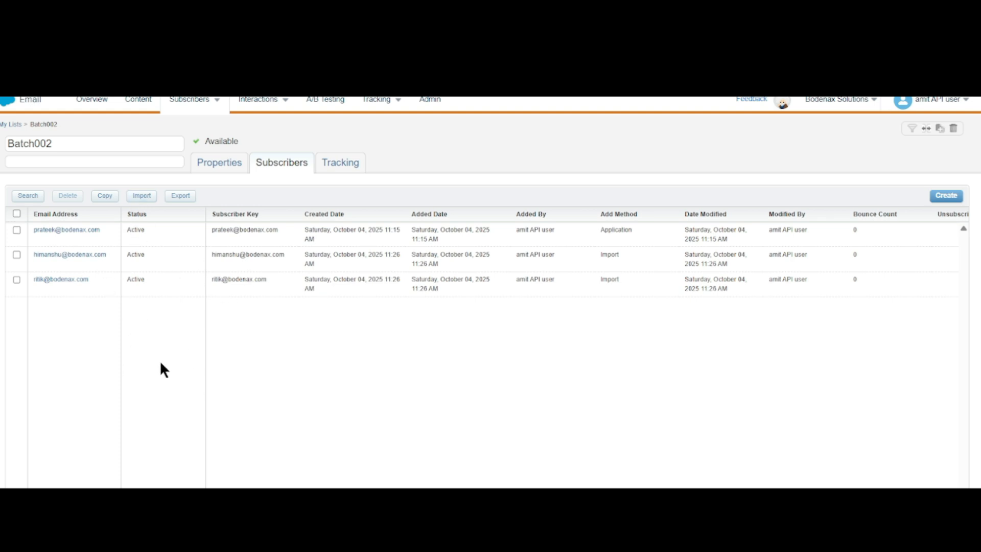
{"action": "left_click", "coordinate": [17, 281]}
{"action": "left_click", "coordinate": [16, 279]}
- Display the available subscriber management areas
{"action": "mouse_move", "coordinate": [218, 102]}
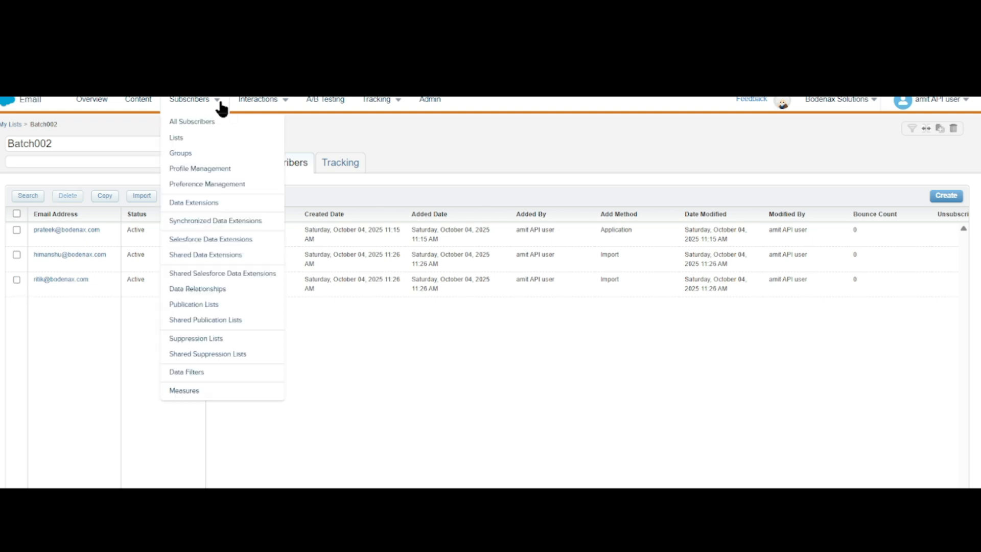